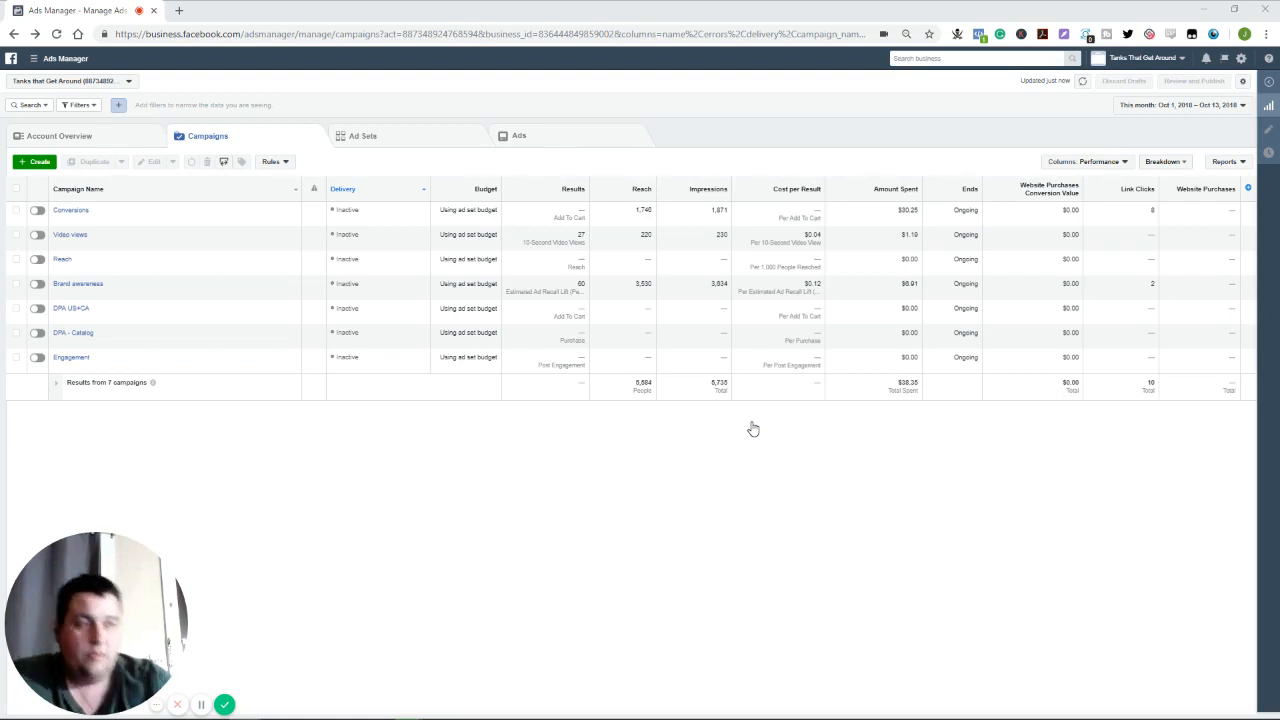
Start a new campaign from scratch, discarding the saved draft, choose the App installs objective and continue to the ad set.
click(42, 166)
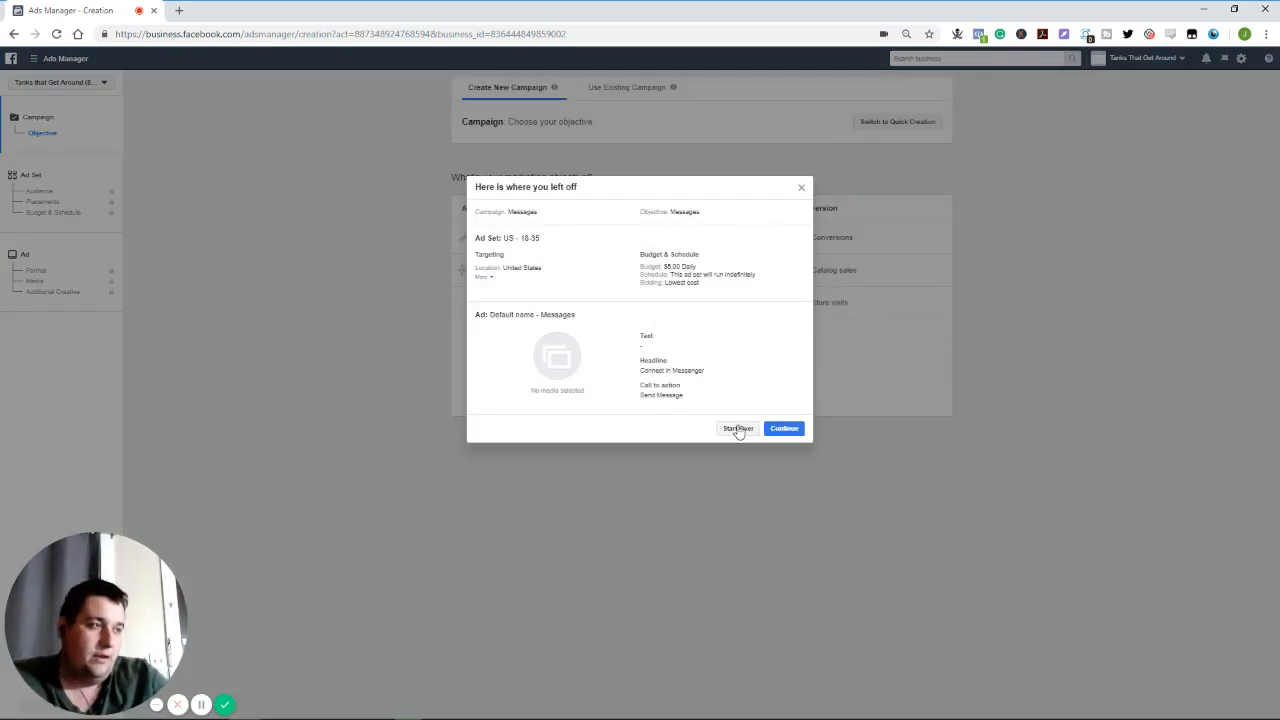
click(737, 429)
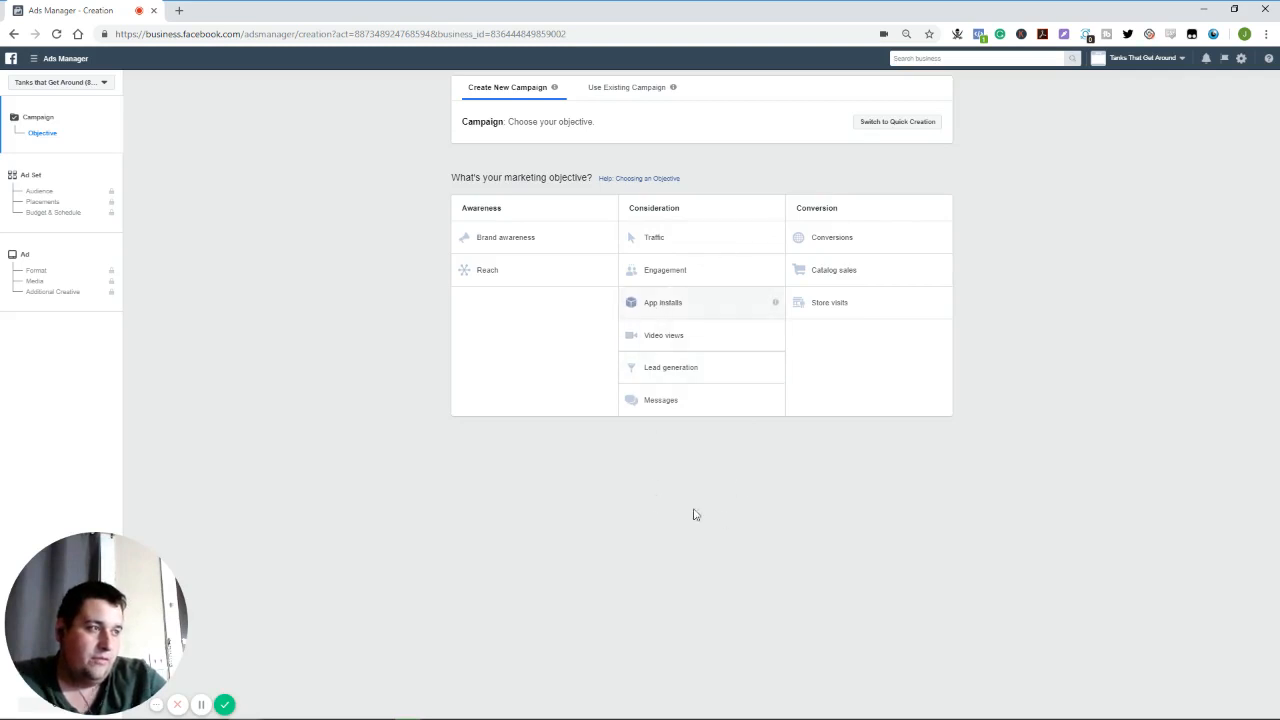
click(630, 300)
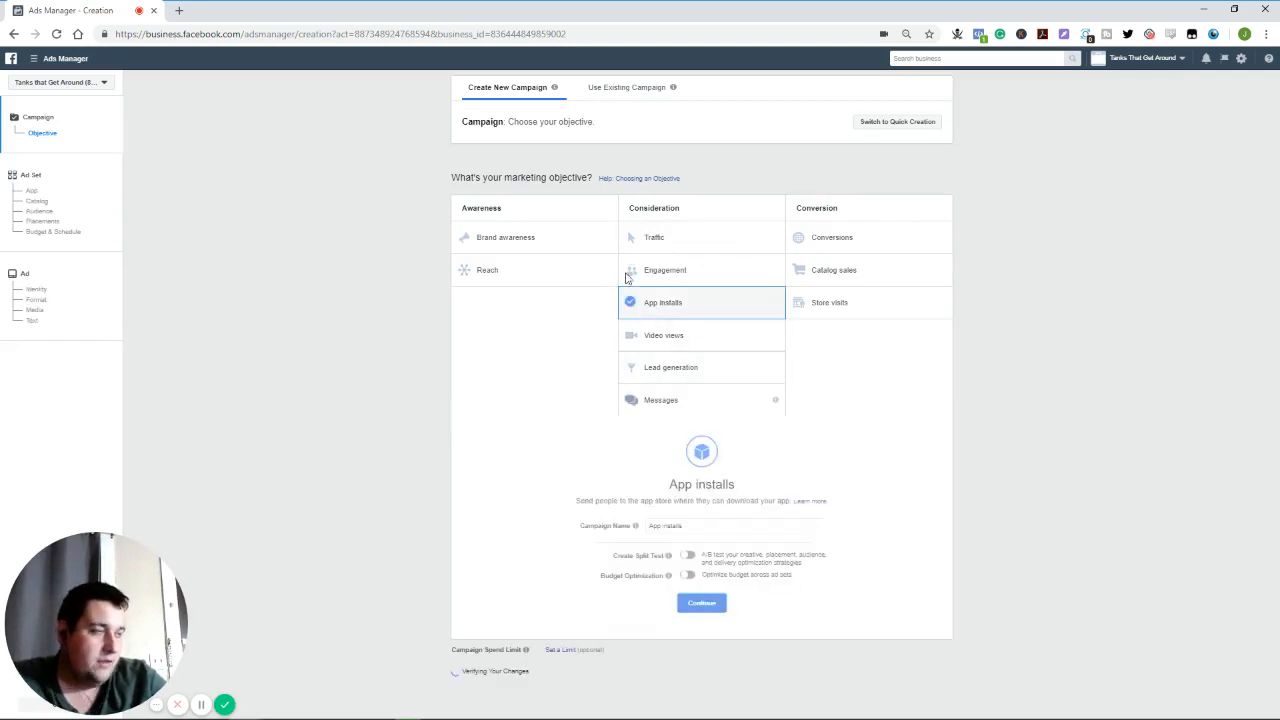
click(704, 607)
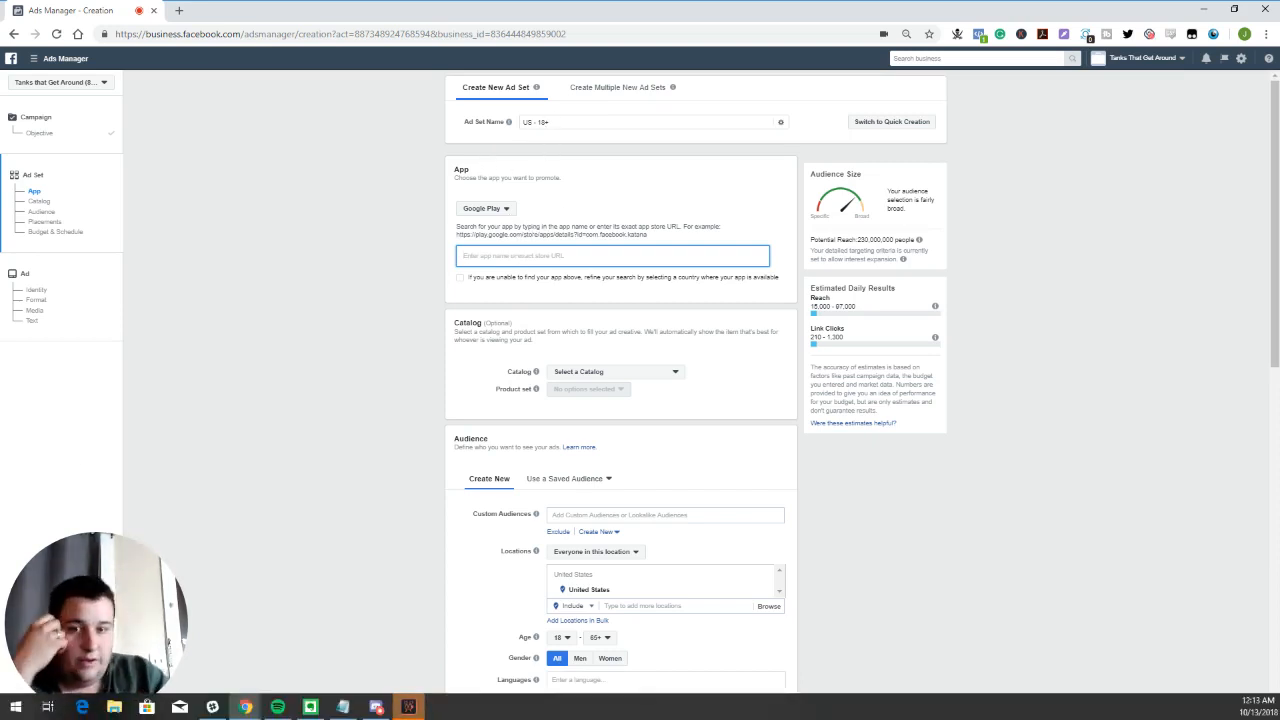
Look through the app stores available for the promoted app without changing the selection.
click(403, 298)
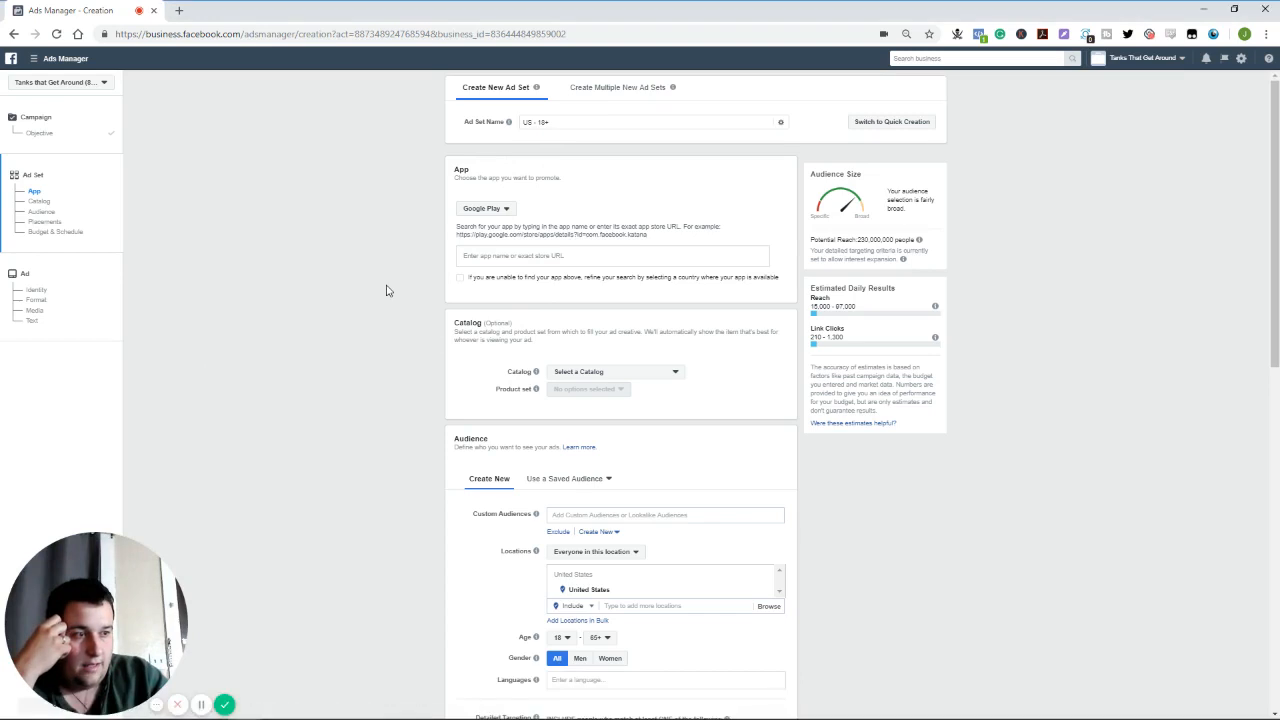
click(506, 213)
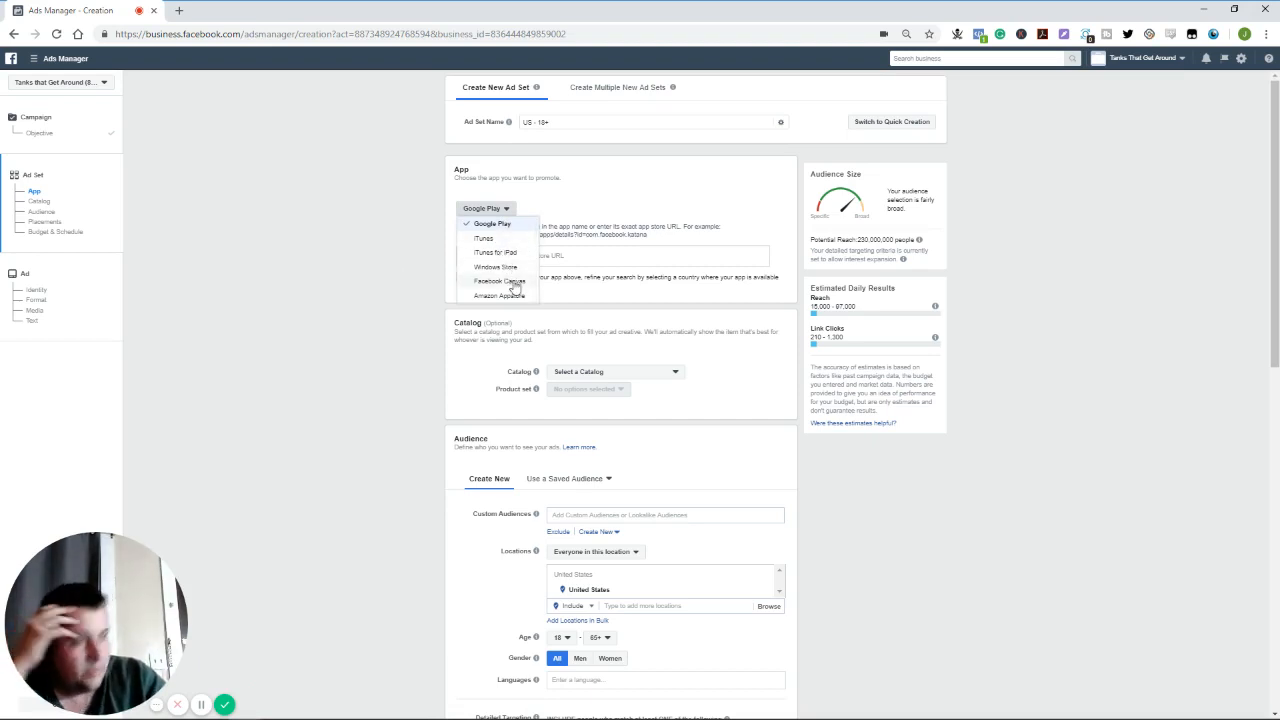
click(342, 284)
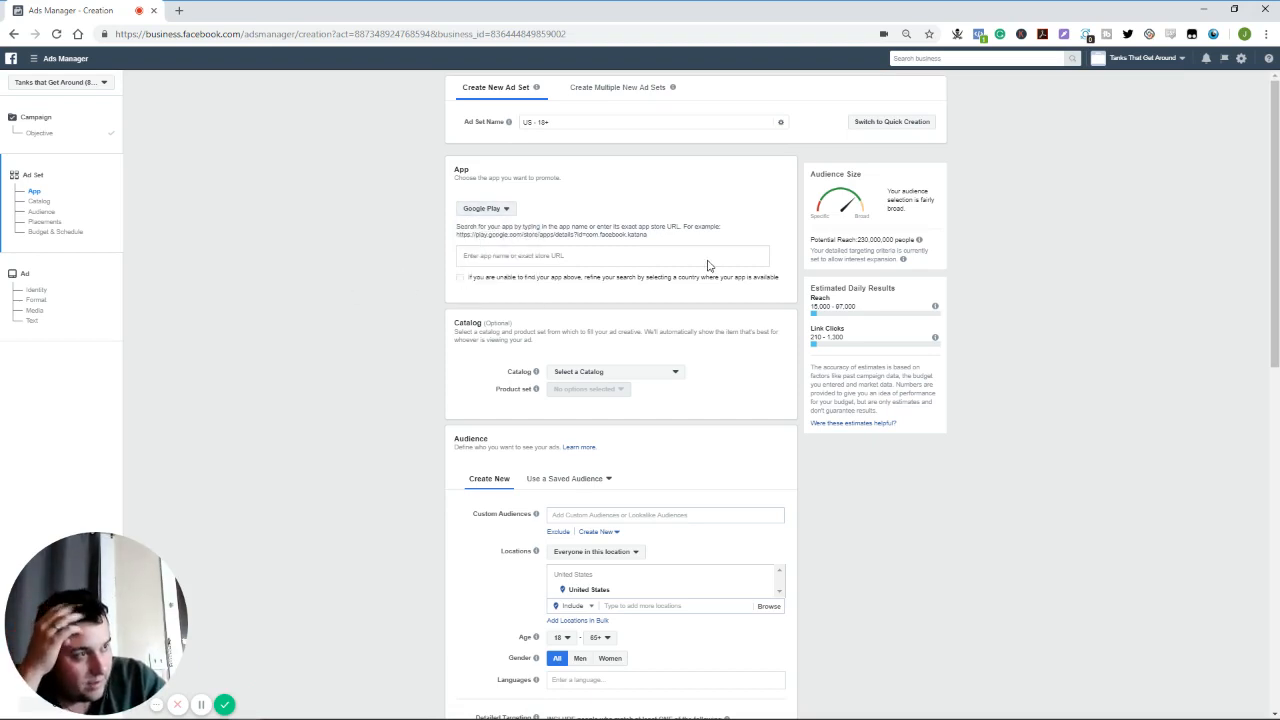
Search Google Play for the app "uber" in the ad set's app settings and clear the entry.
click(530, 262)
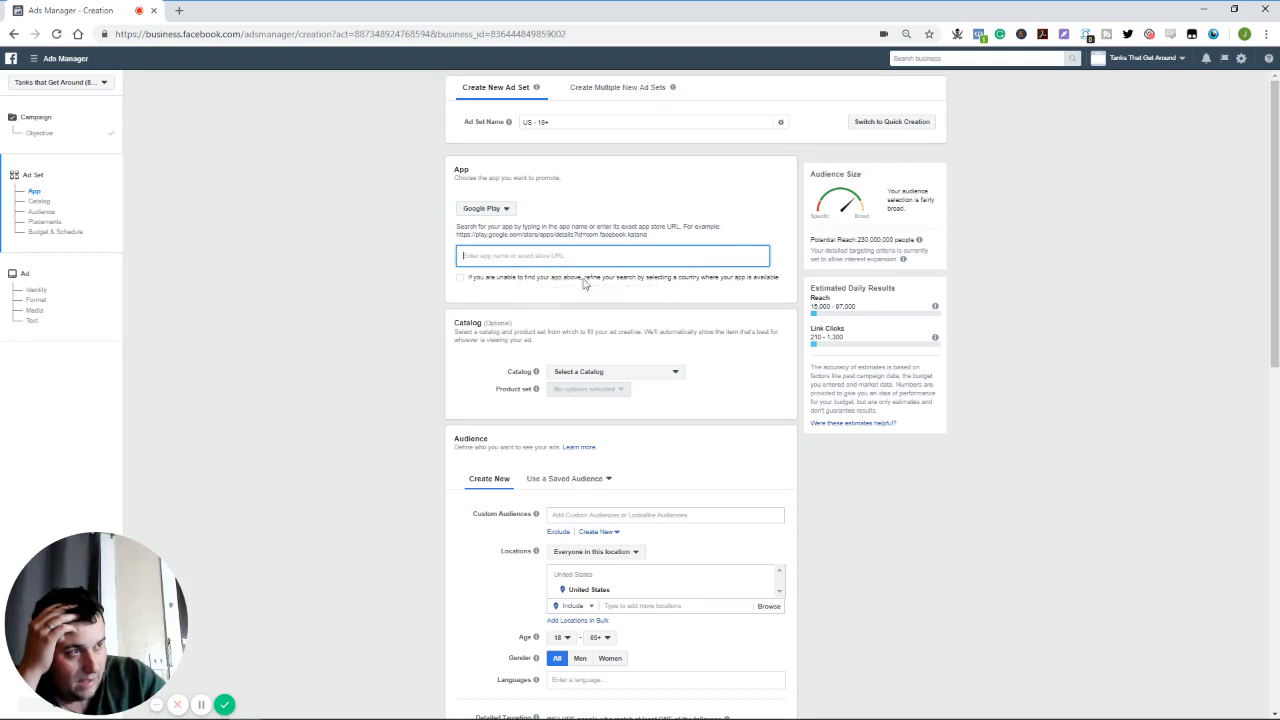
text(us)
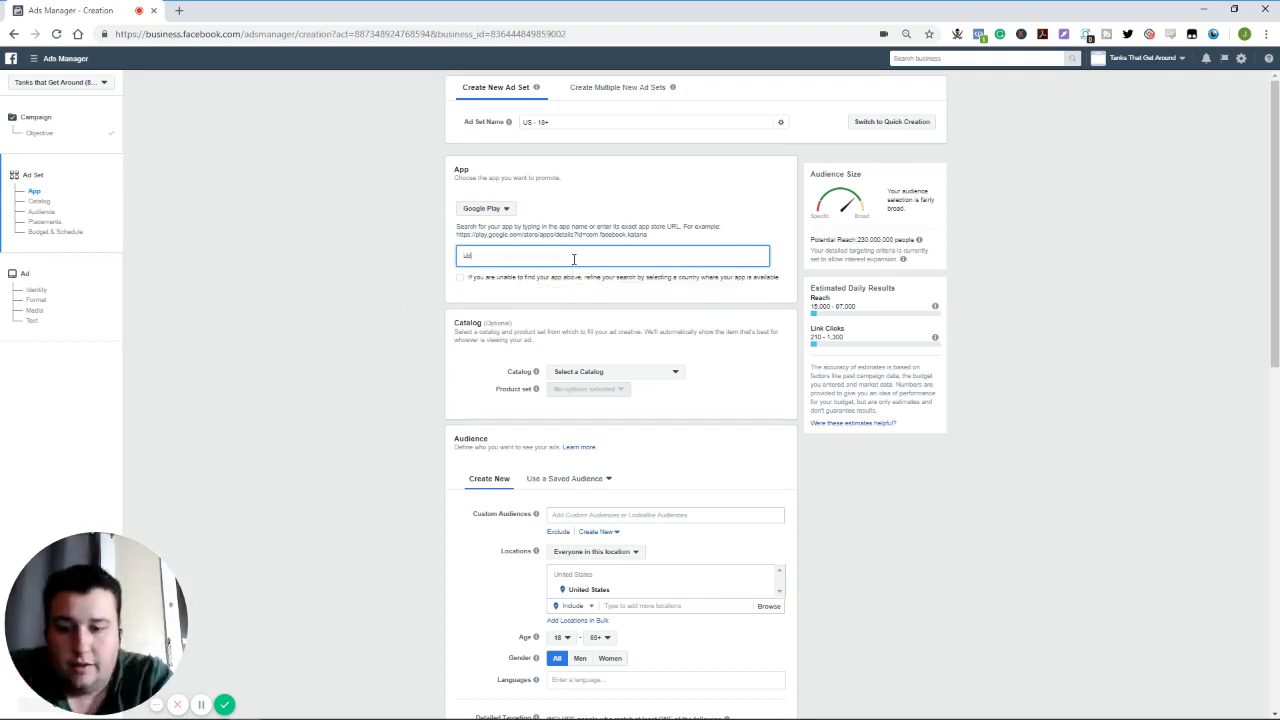
text(er)
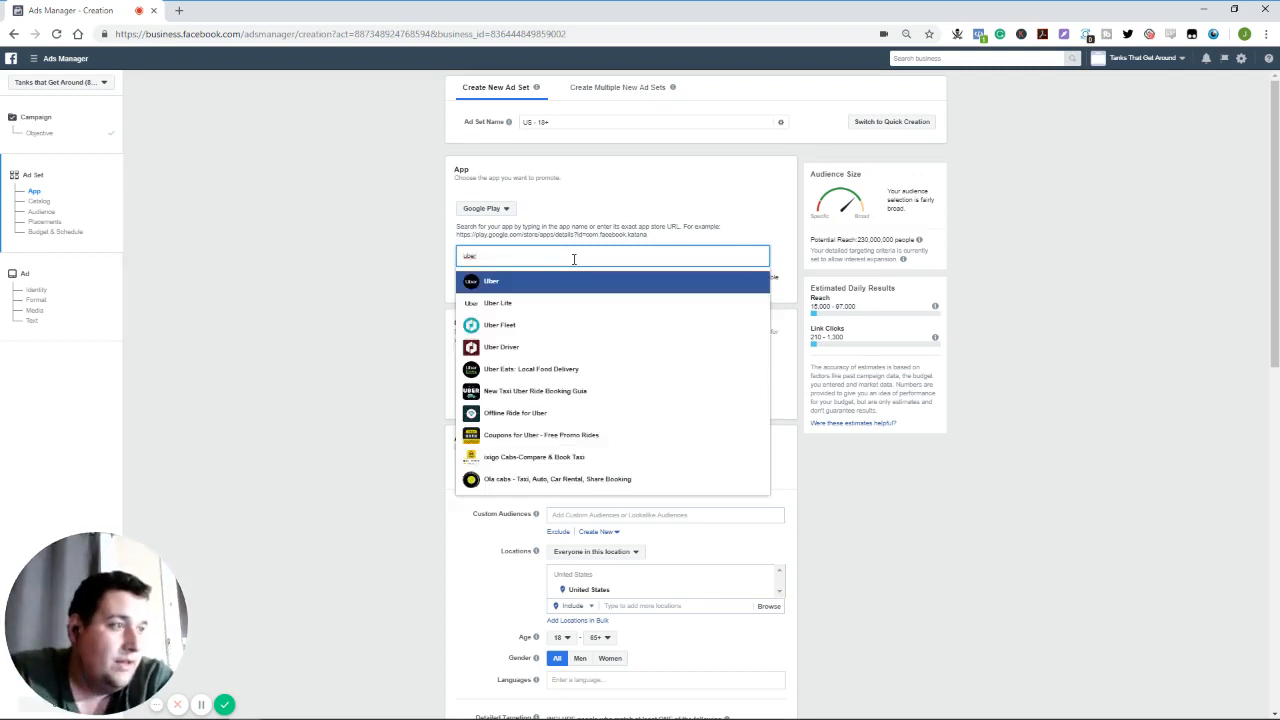
key(BackSpace)
key(BackSpace)
key(BackSpace)
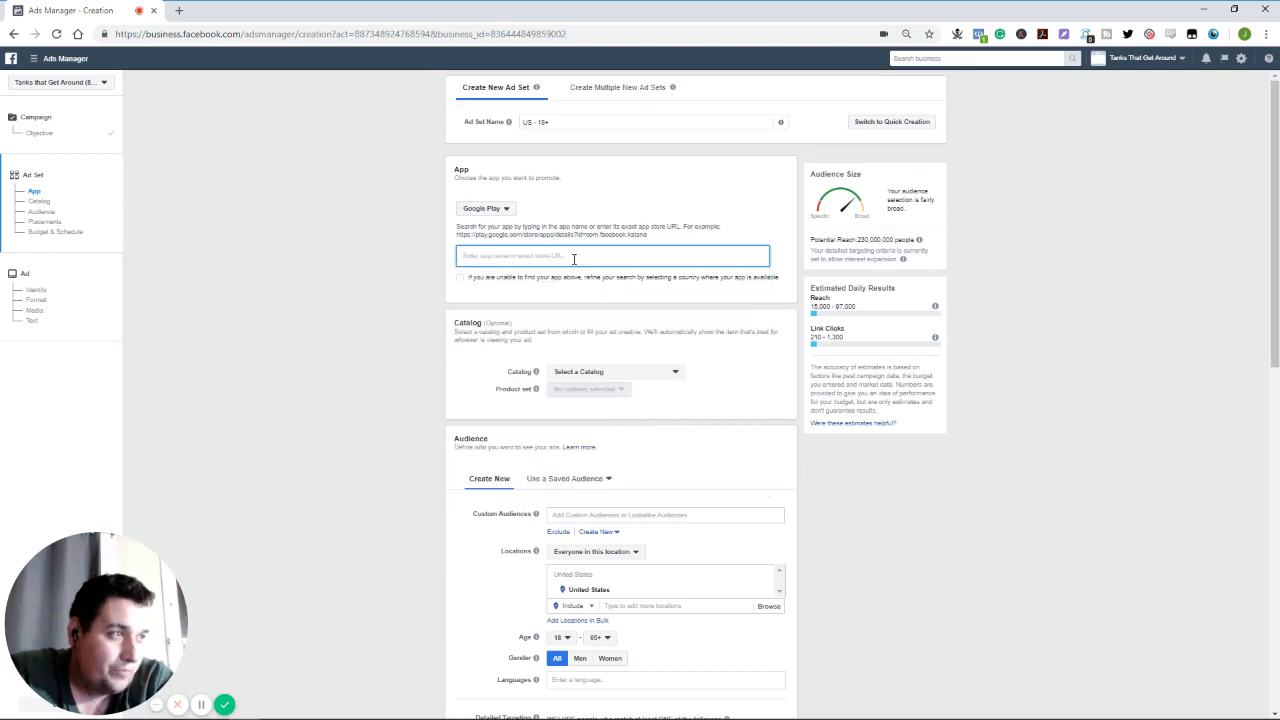
click(315, 205)
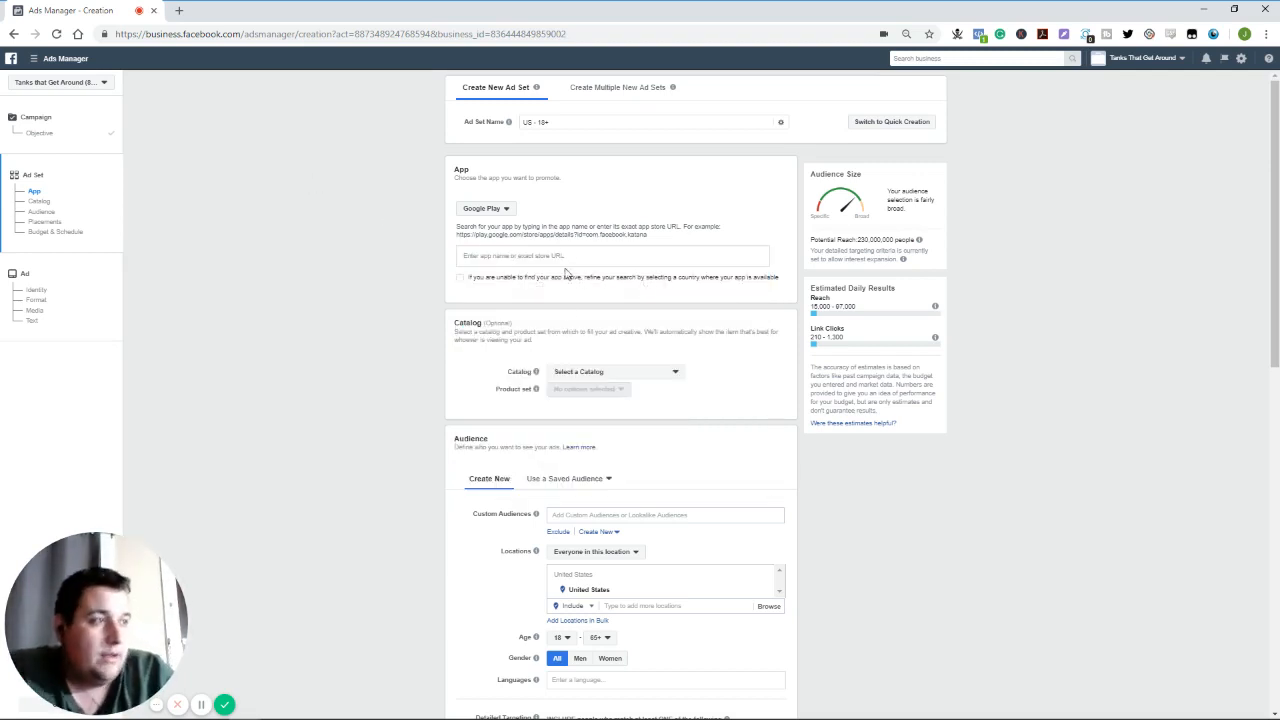
Check the optional catalog selection and review the ad set's audience settings.
click(675, 374)
click(340, 324)
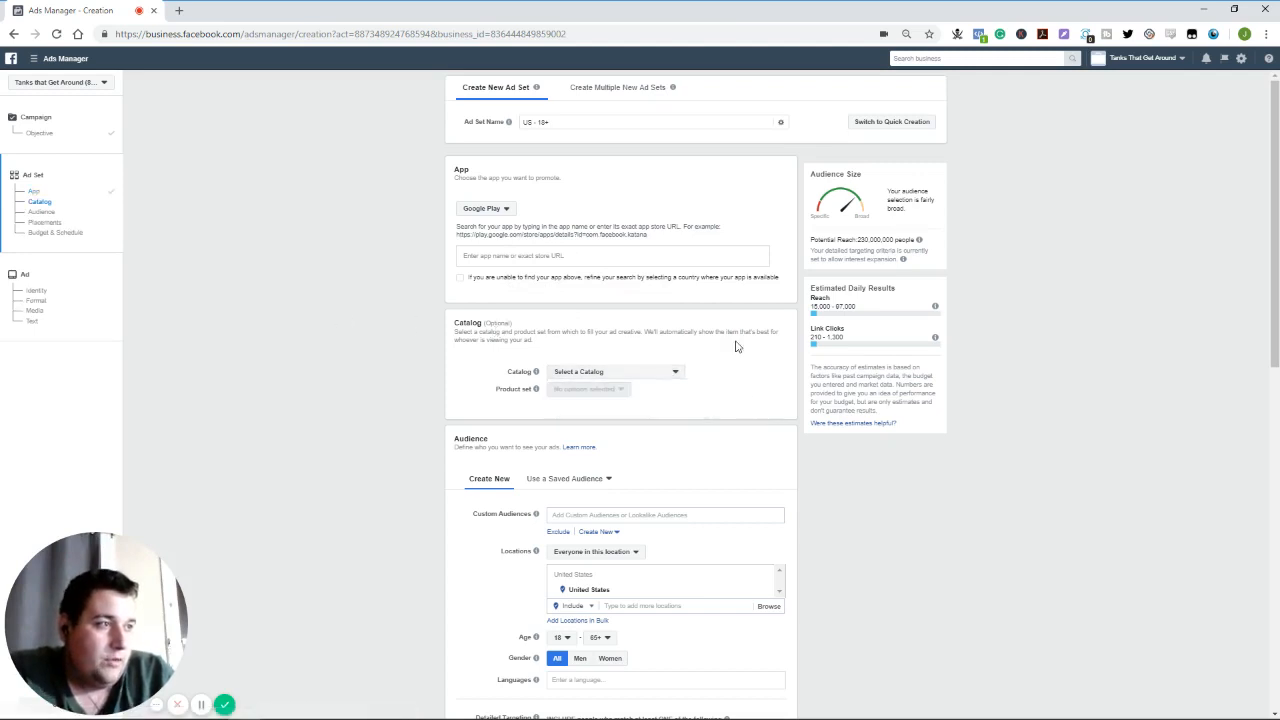
scroll(440, 330, down, 3)
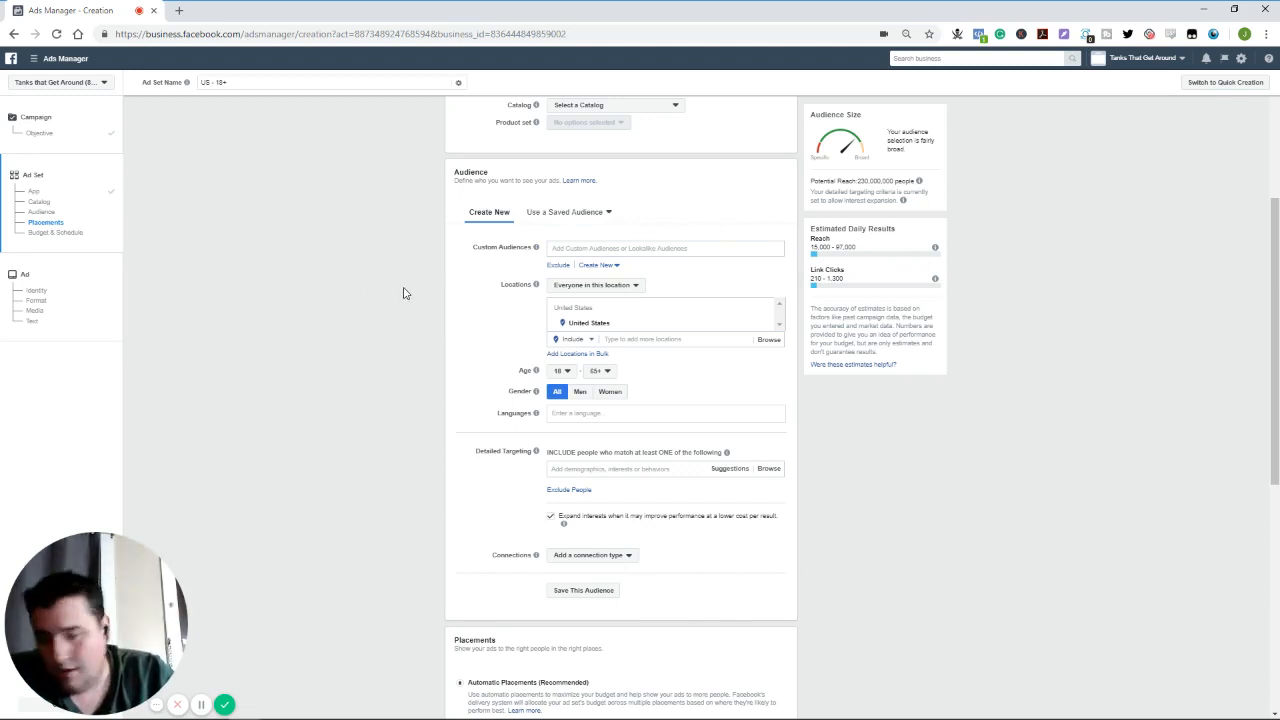
scroll(474, 331, down, 2)
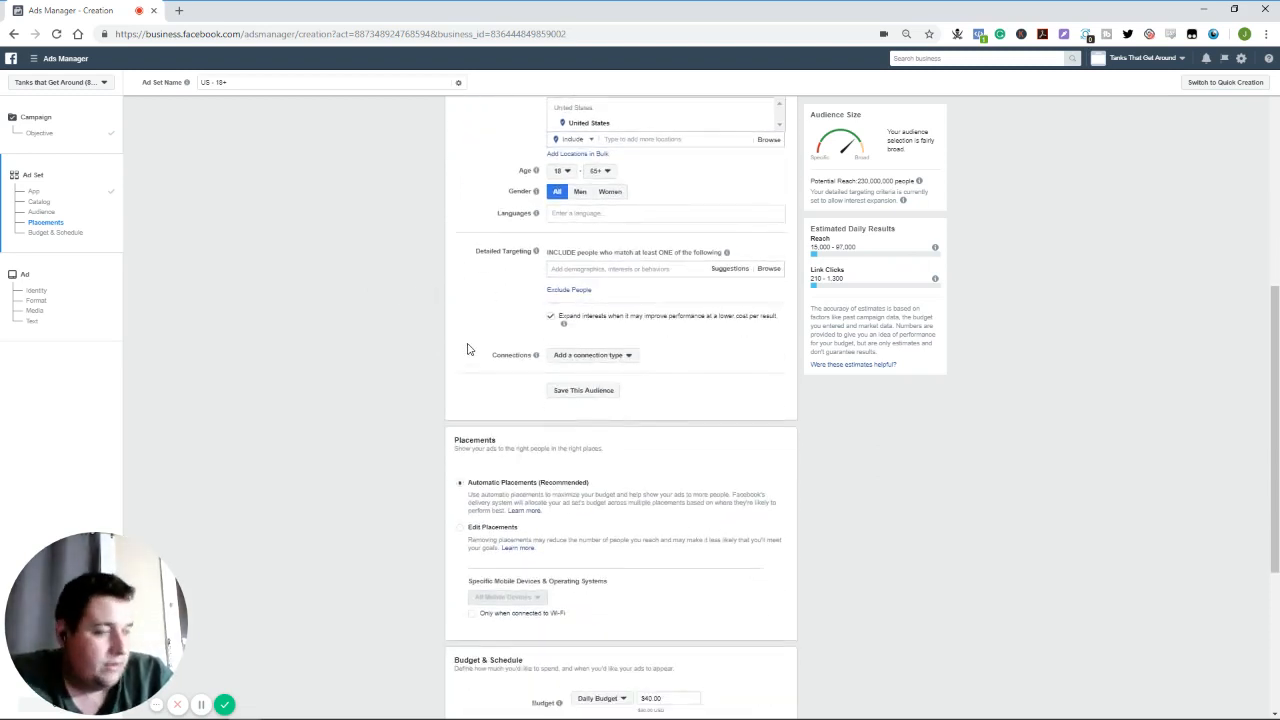
Show the manual placement options under Edit Placements and return to Automatic Placements.
scroll(467, 348, down, 3)
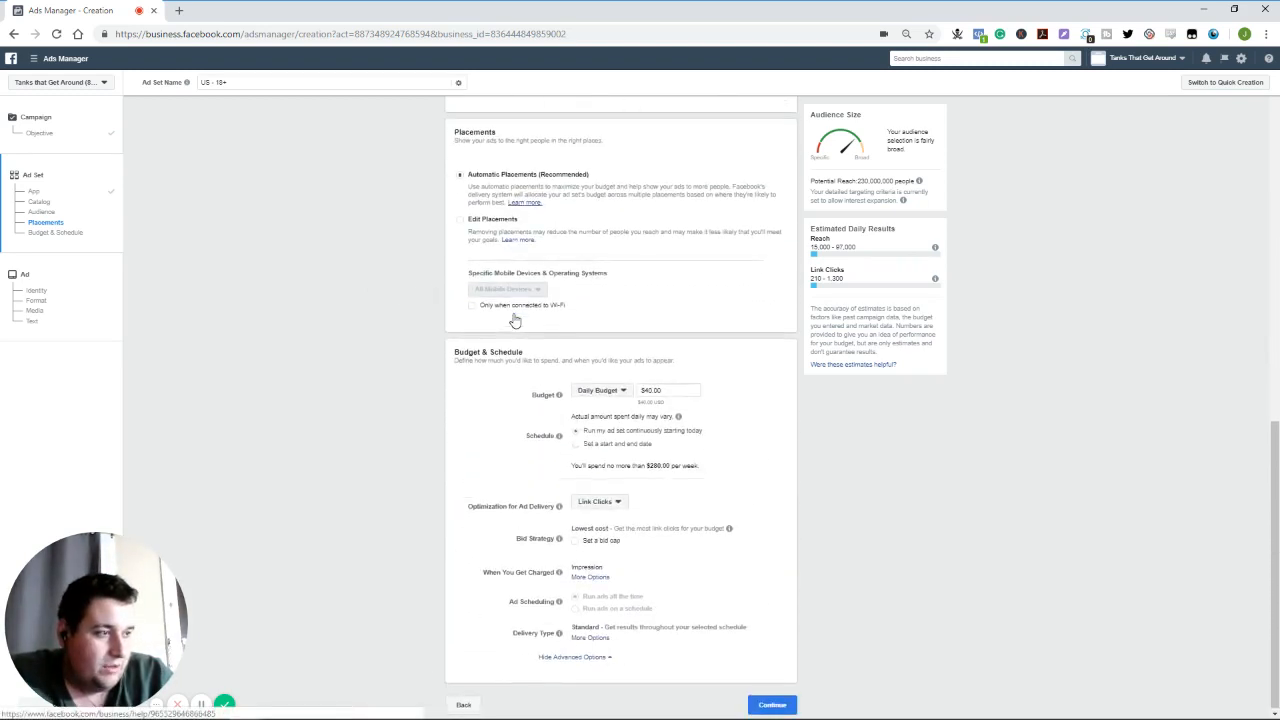
click(462, 218)
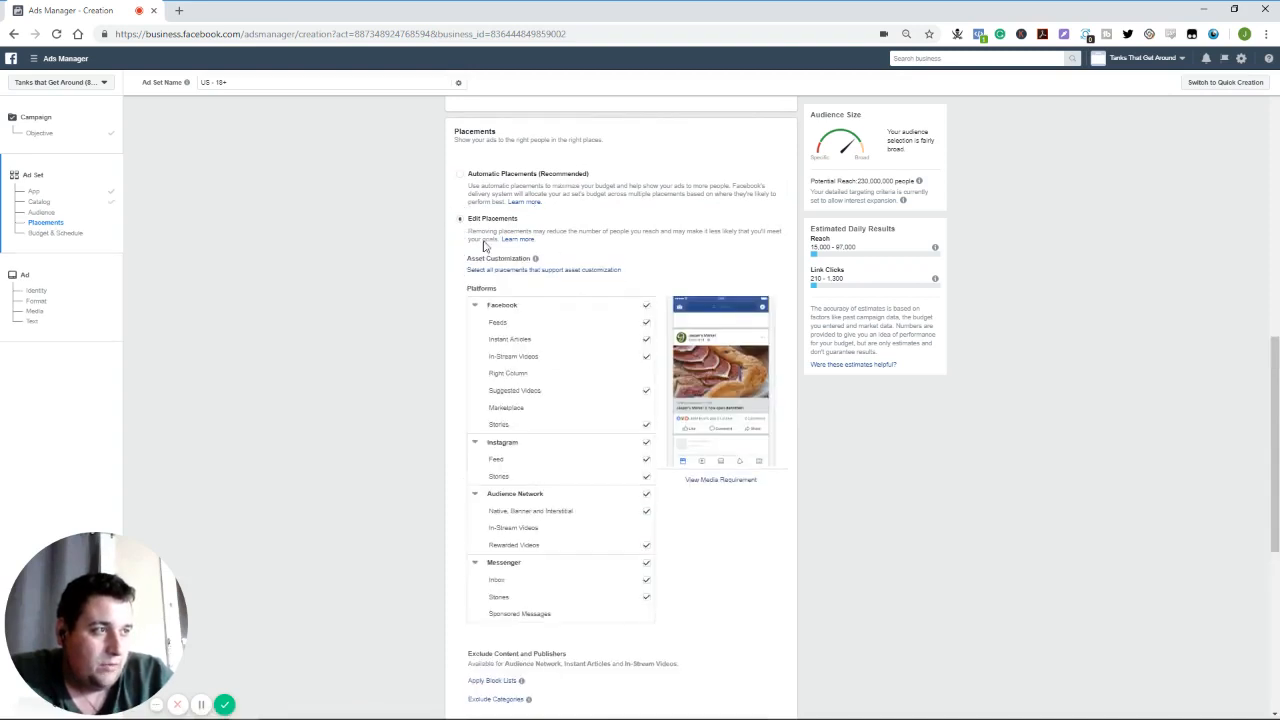
click(461, 177)
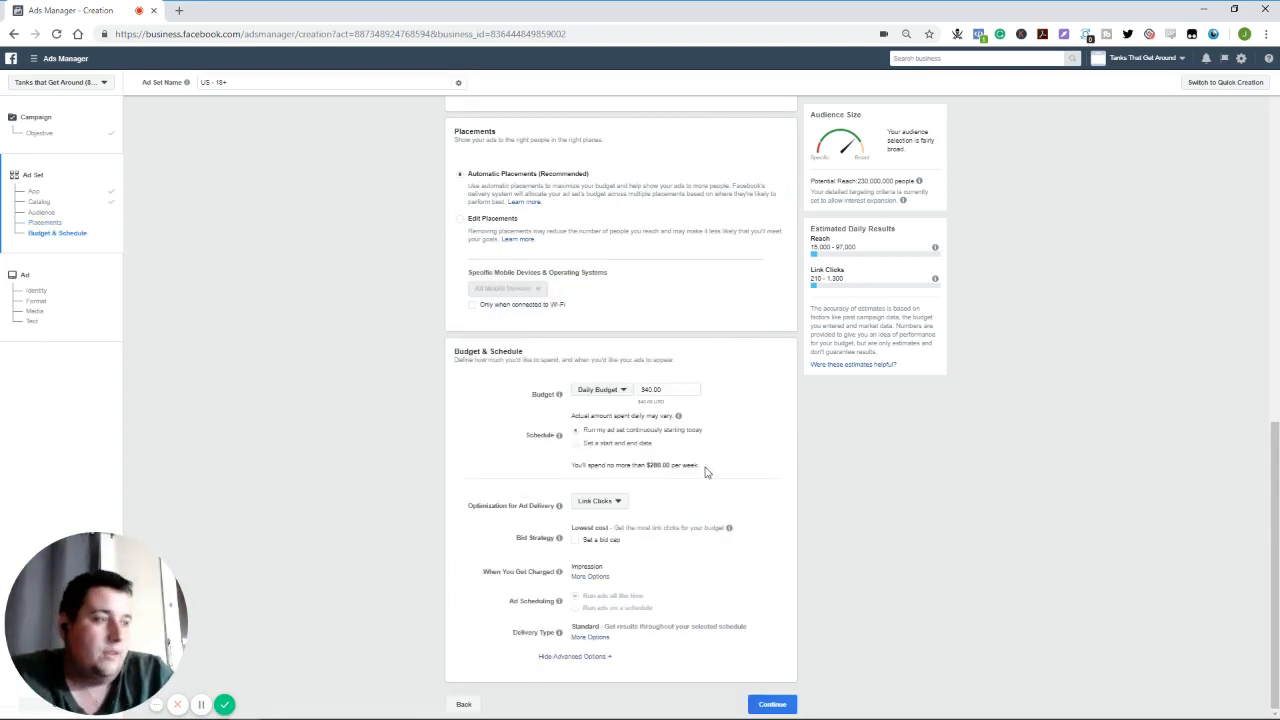
Set the optimization for ad delivery to App Installs and read through its requirements.
click(603, 501)
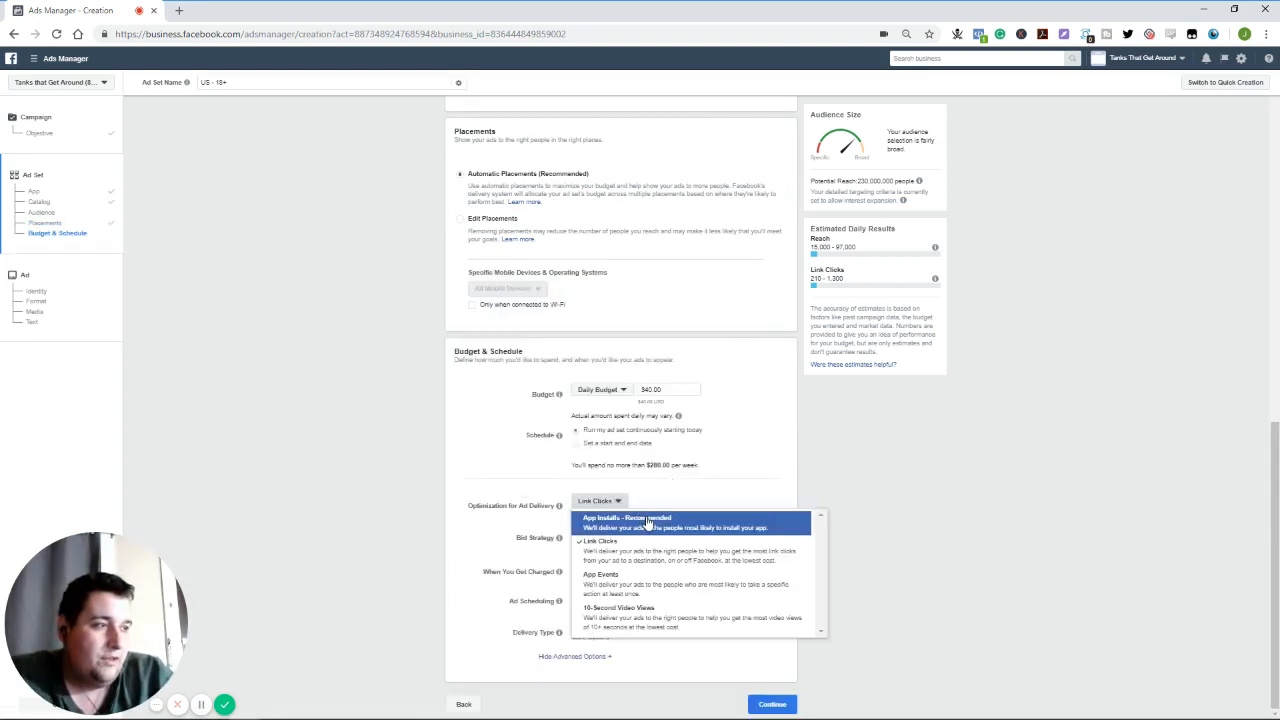
click(649, 524)
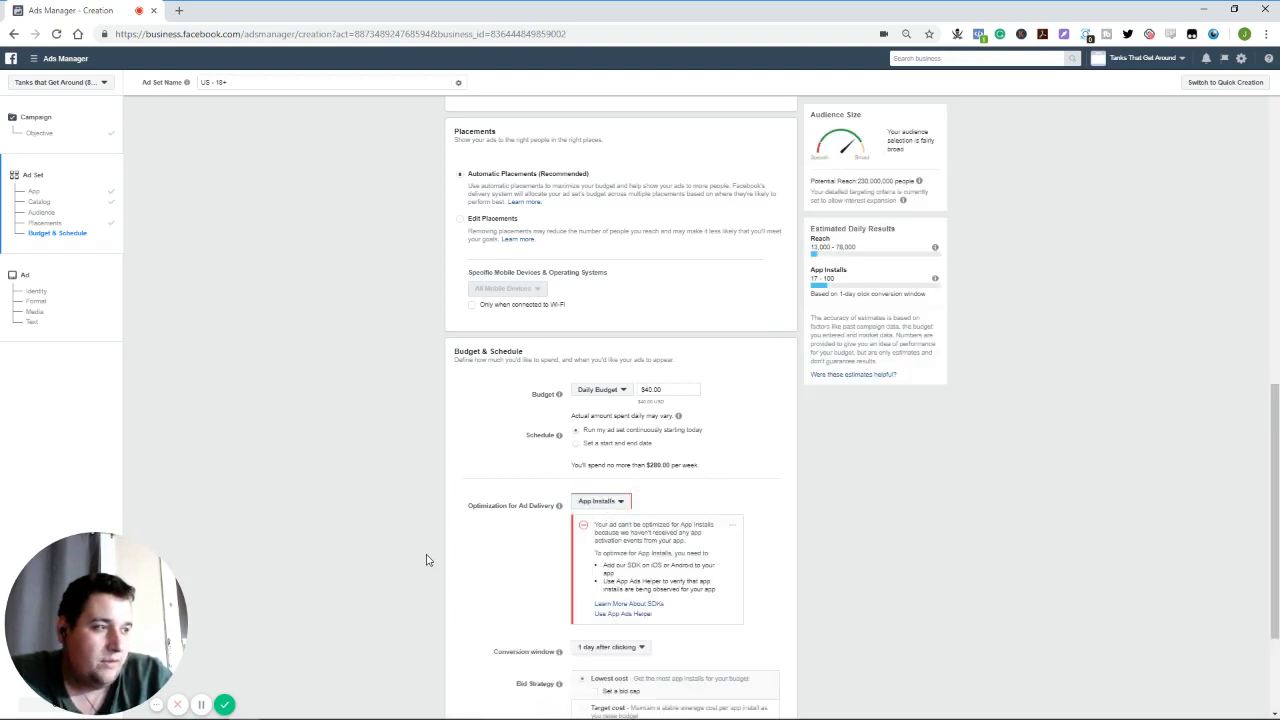
drag(622, 529, 680, 542)
click(682, 544)
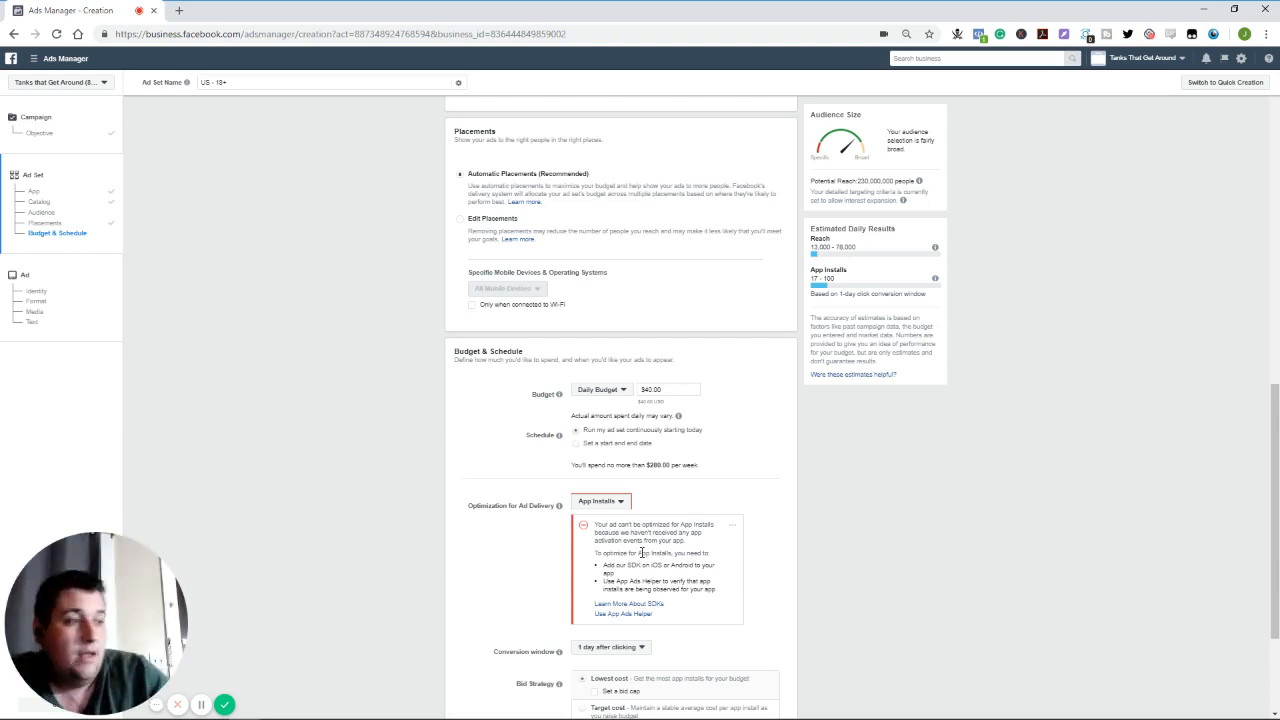
drag(633, 564, 710, 624)
click(633, 552)
click(693, 590)
click(682, 567)
click(714, 602)
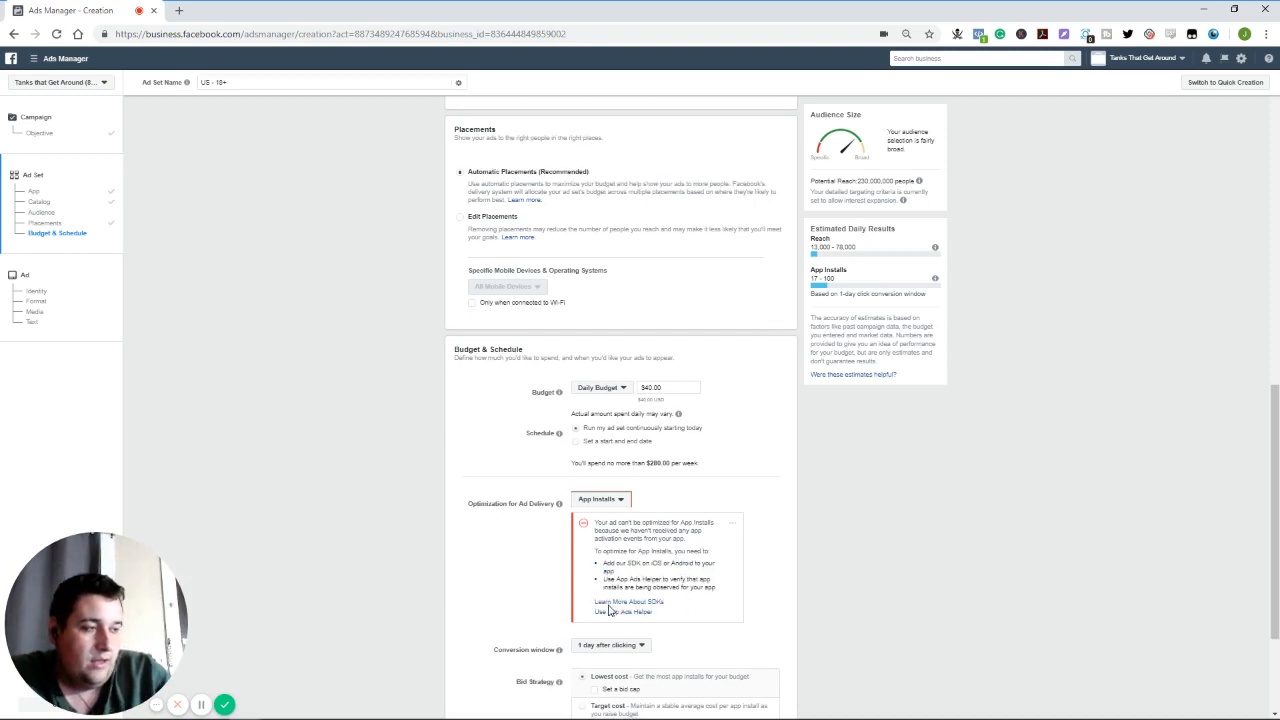
Set the conversion window to 1 day after clicking or viewing and continue to the ad setup.
scroll(602, 607, down, 3)
click(641, 471)
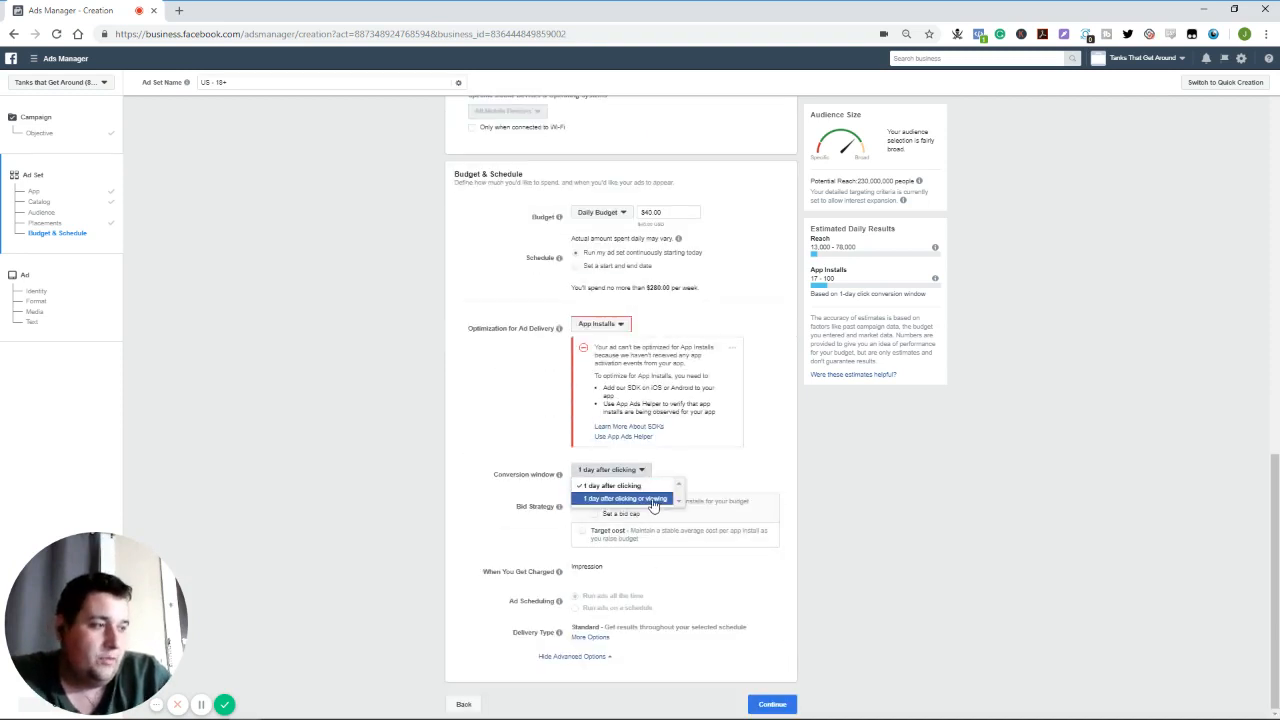
click(654, 499)
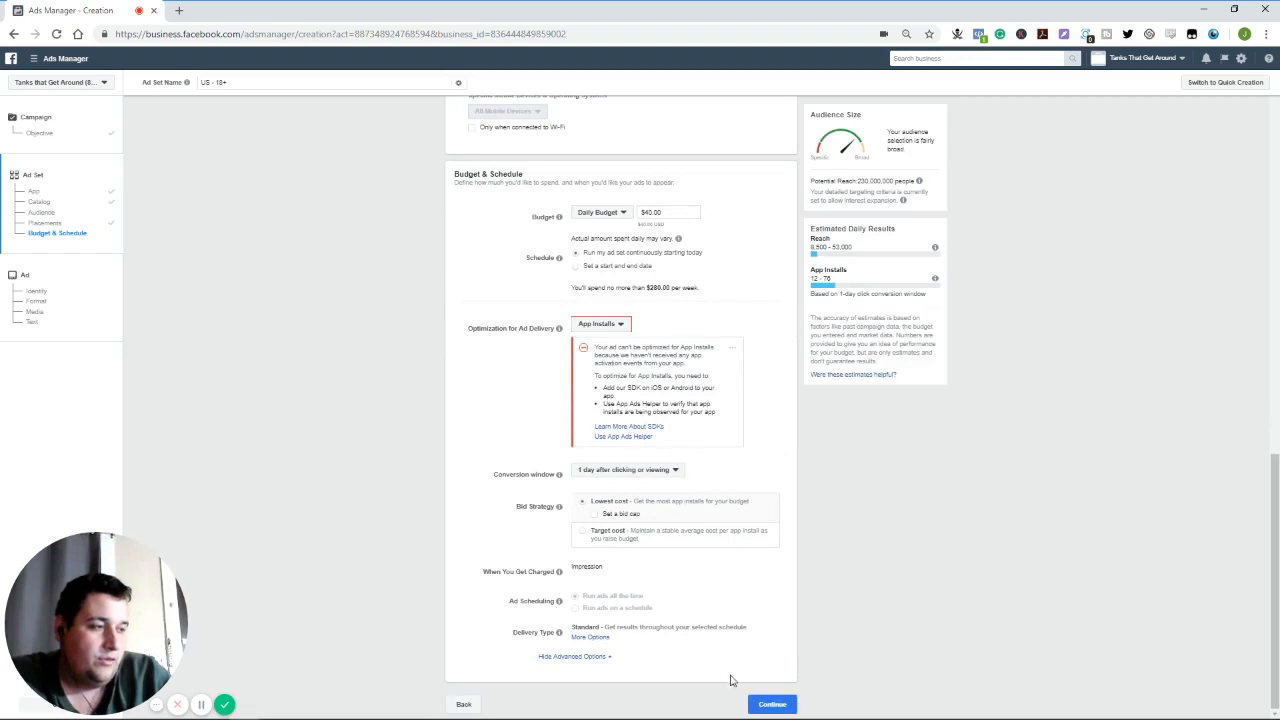
click(772, 705)
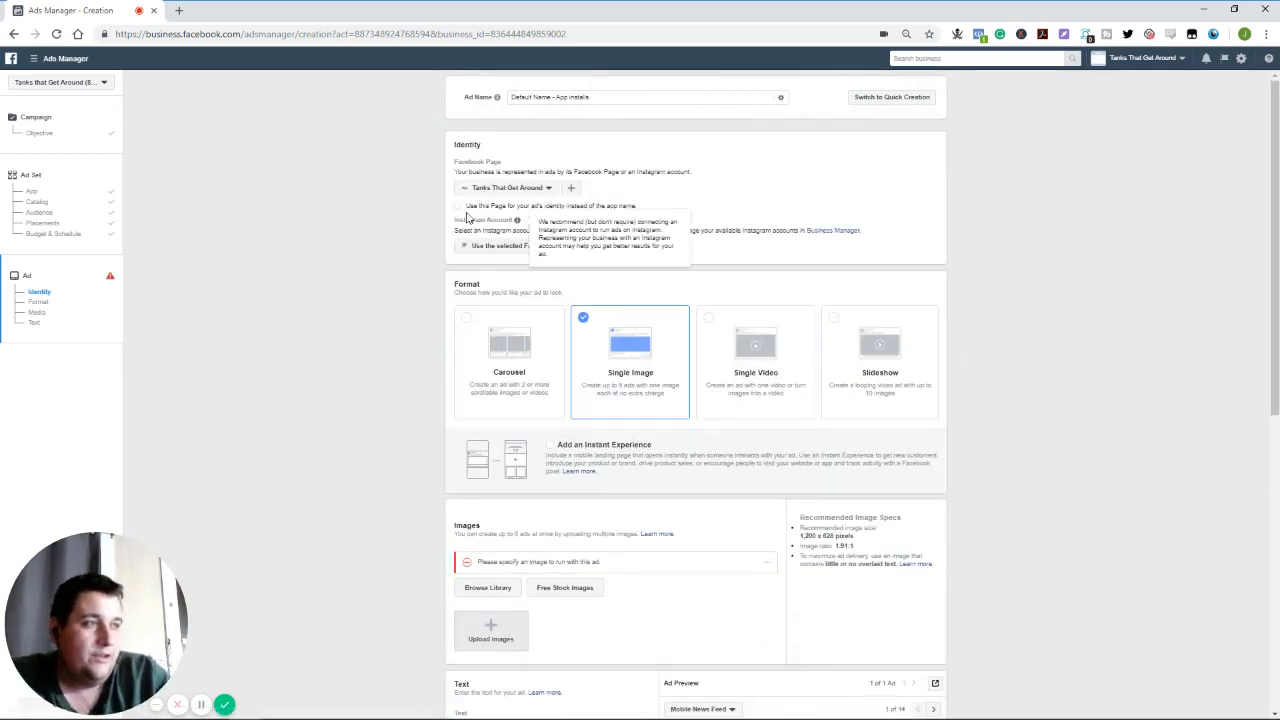
Examine the ad's image and text settings, including the available call-to-action options and conversion tracking.
scroll(417, 317, down, 2)
scroll(459, 387, down, 4)
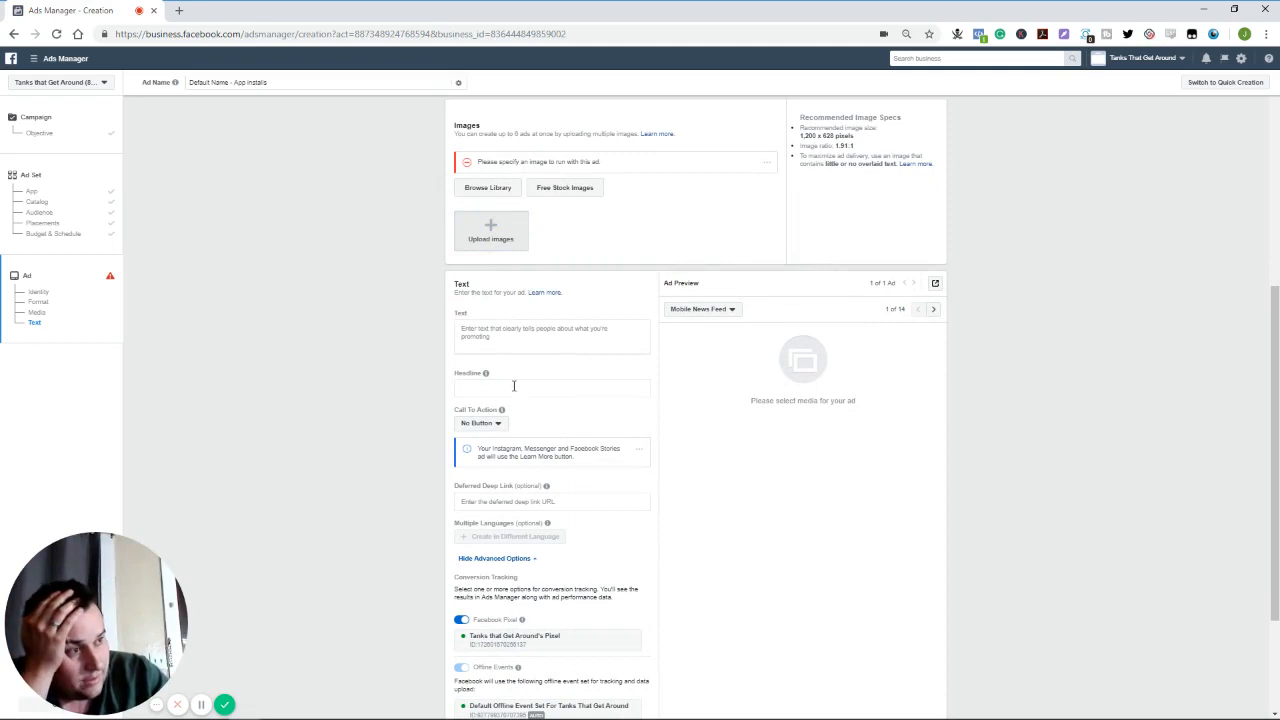
click(492, 423)
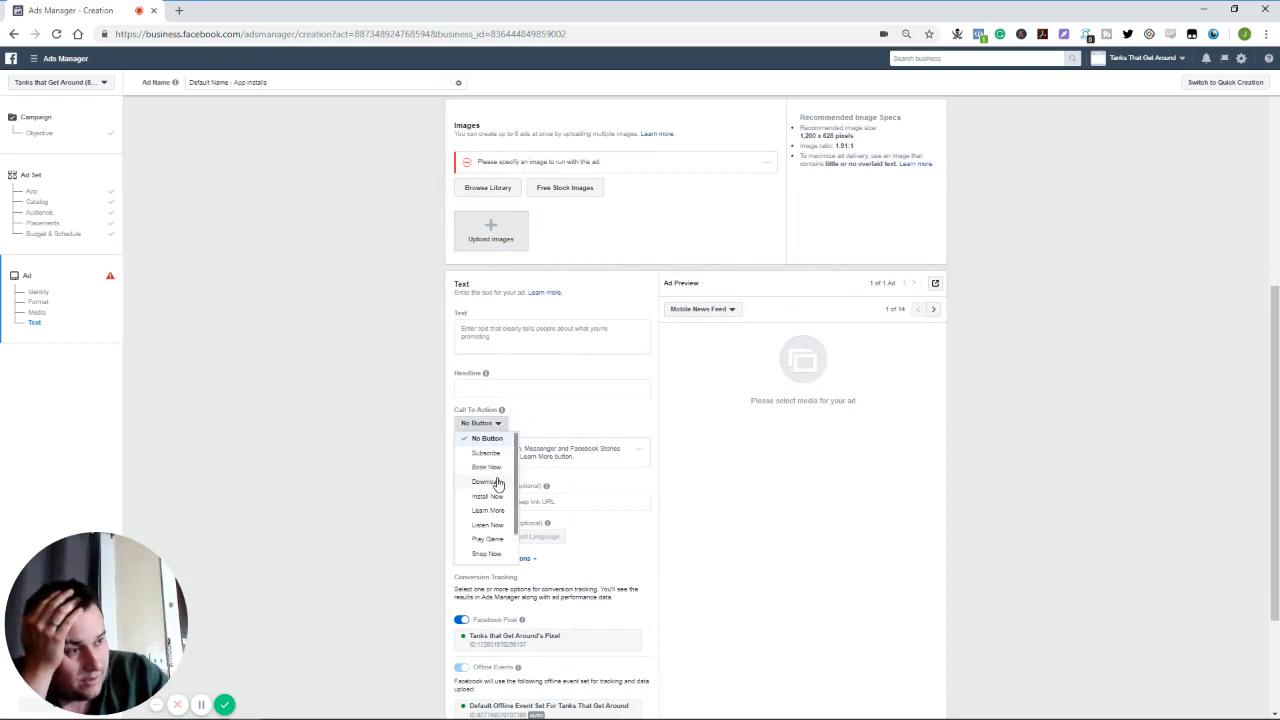
click(325, 335)
scroll(466, 378, down, 2)
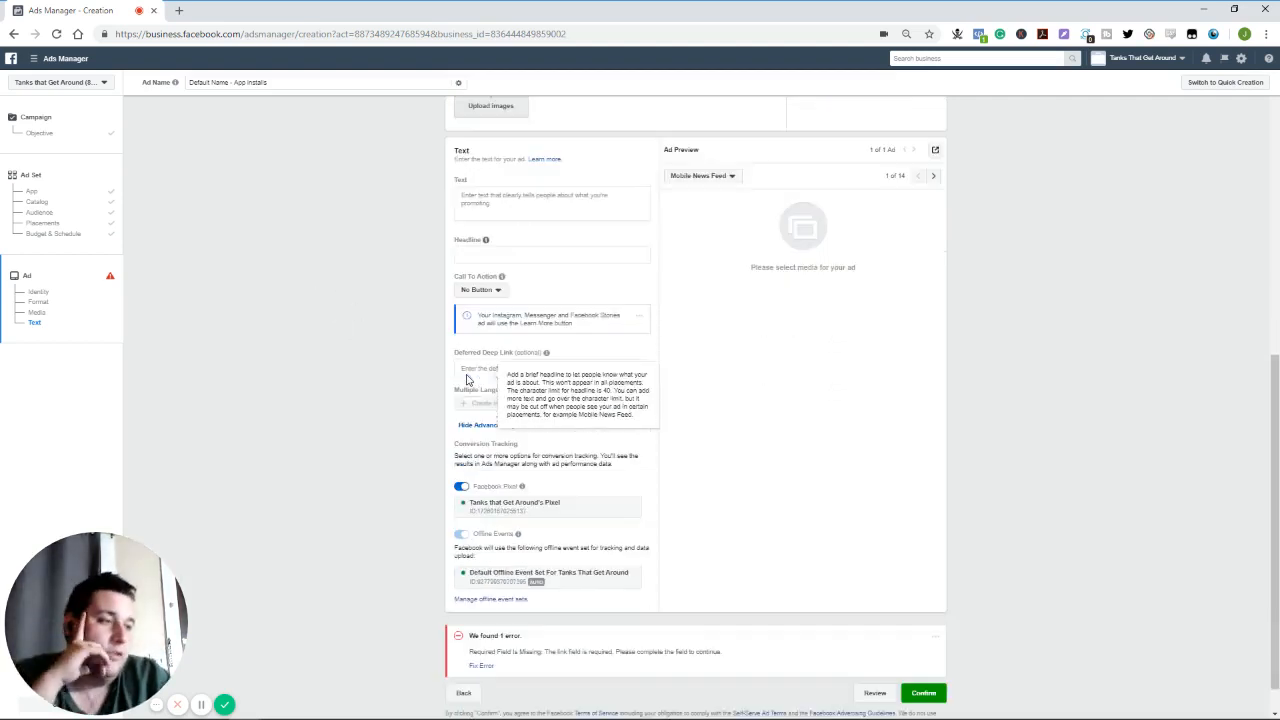
scroll(337, 299, up, 2)
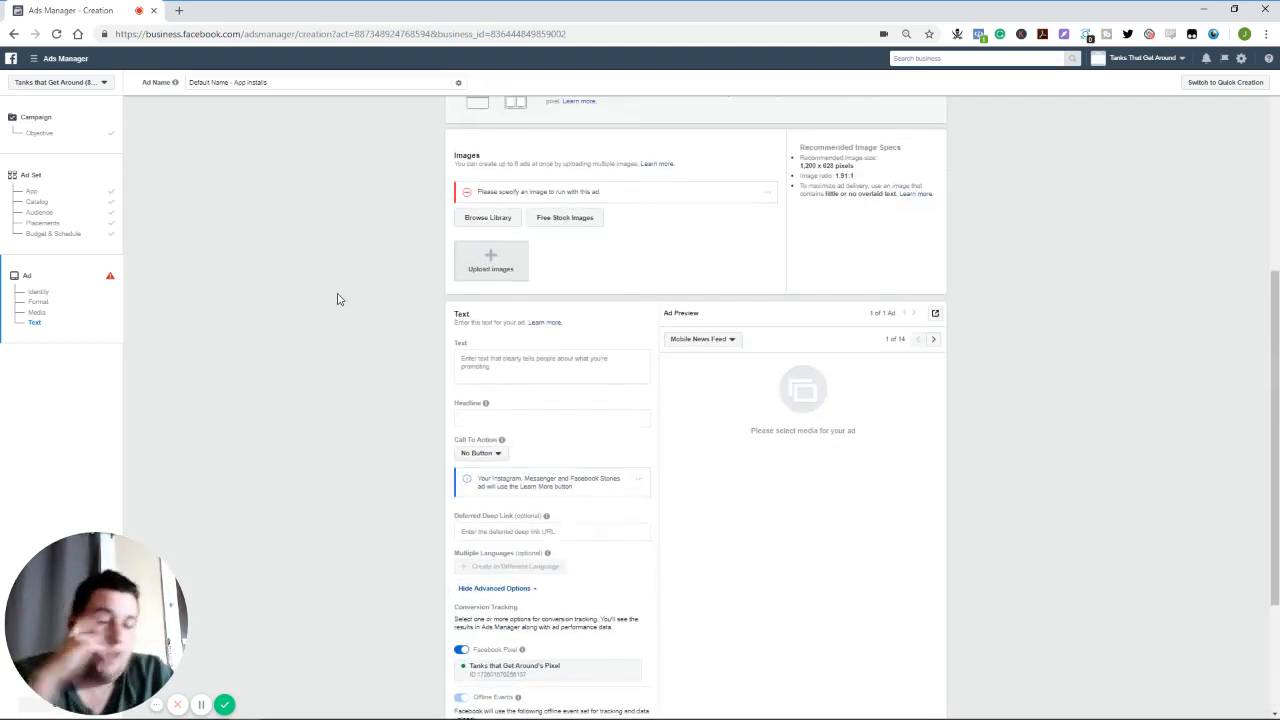